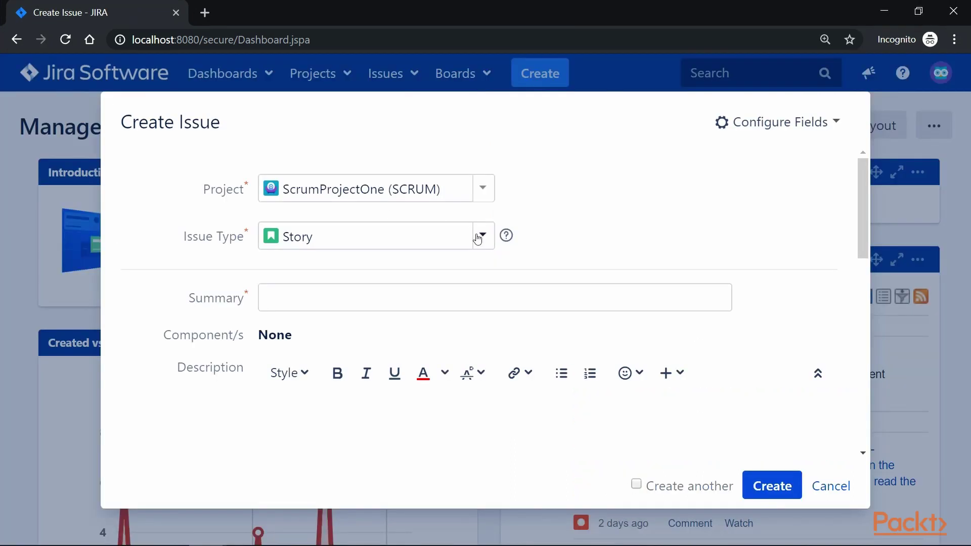
Choose the Kanban software development template for the new project and continue to its details.
left_click(481, 238)
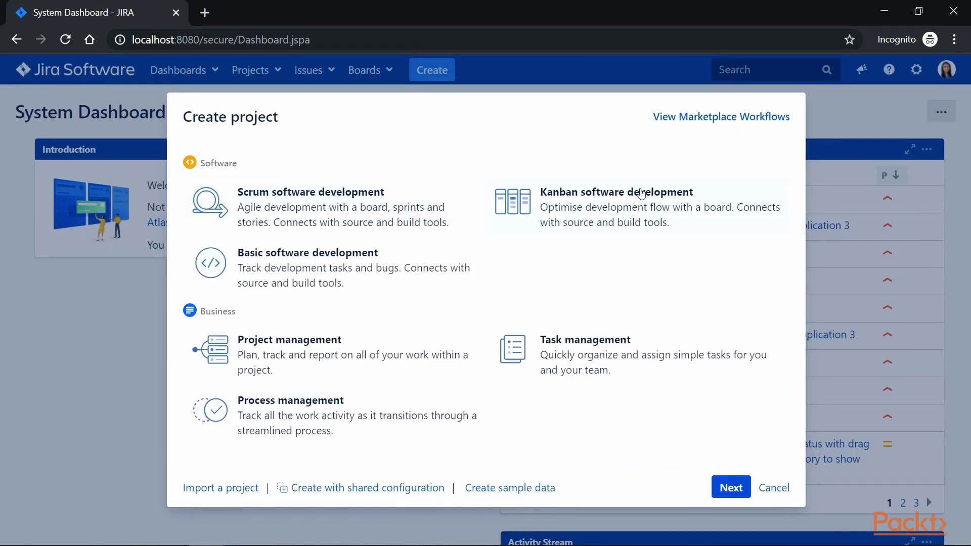
left_click(641, 194)
left_click(728, 487)
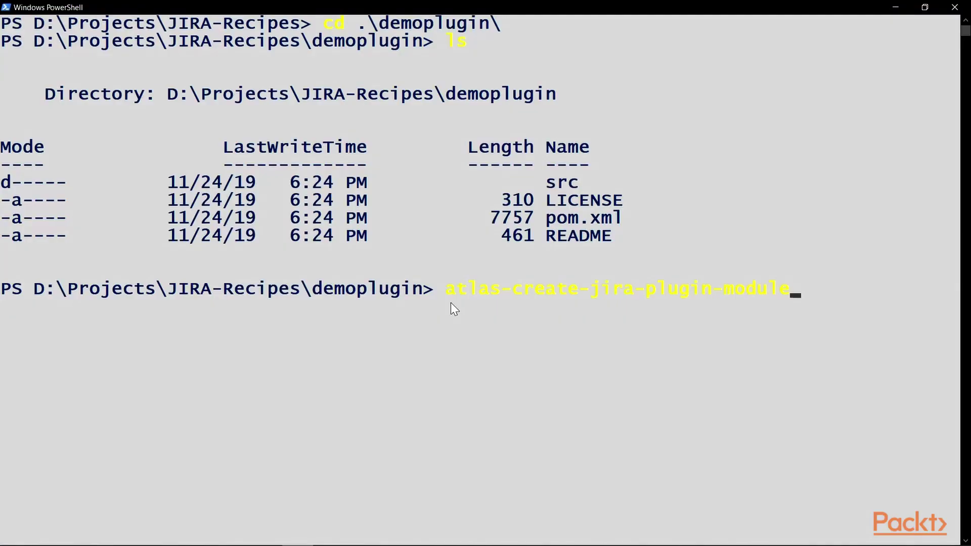
Run the plugin module generator and start Jira with the new plugin via atlas-run.
key("Return")
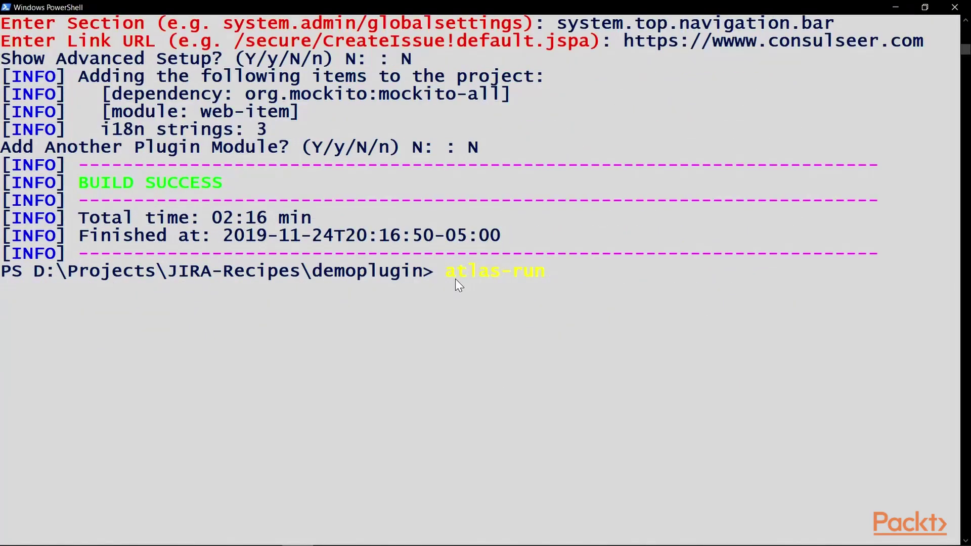
key("Return")
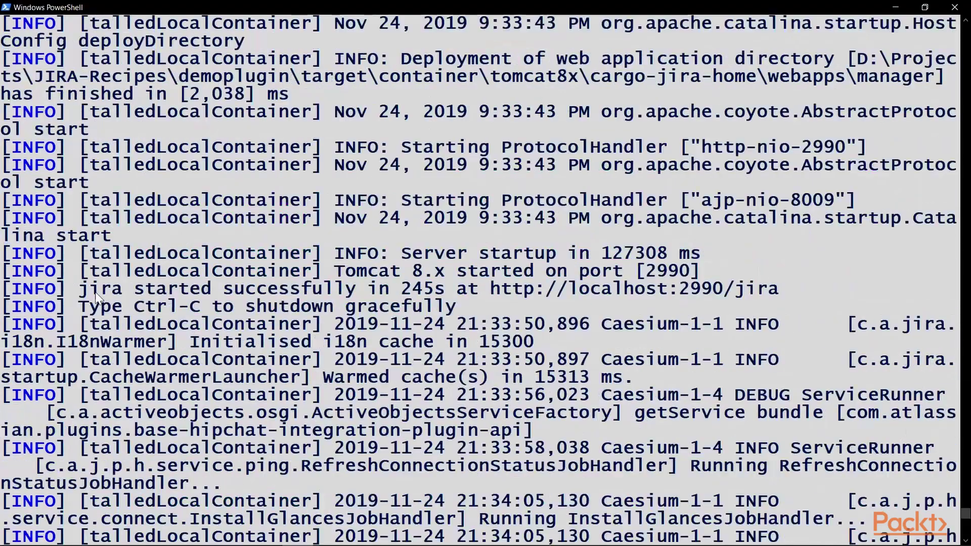
left_click(82, 291)
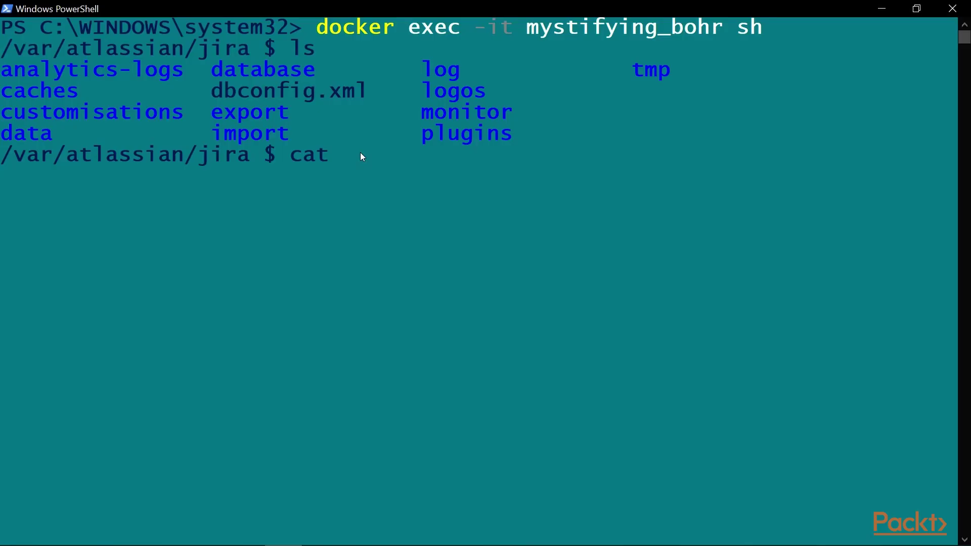
Print dbconfig.xml to view the database configuration.
type("dbconfig.xml")
key("Return")
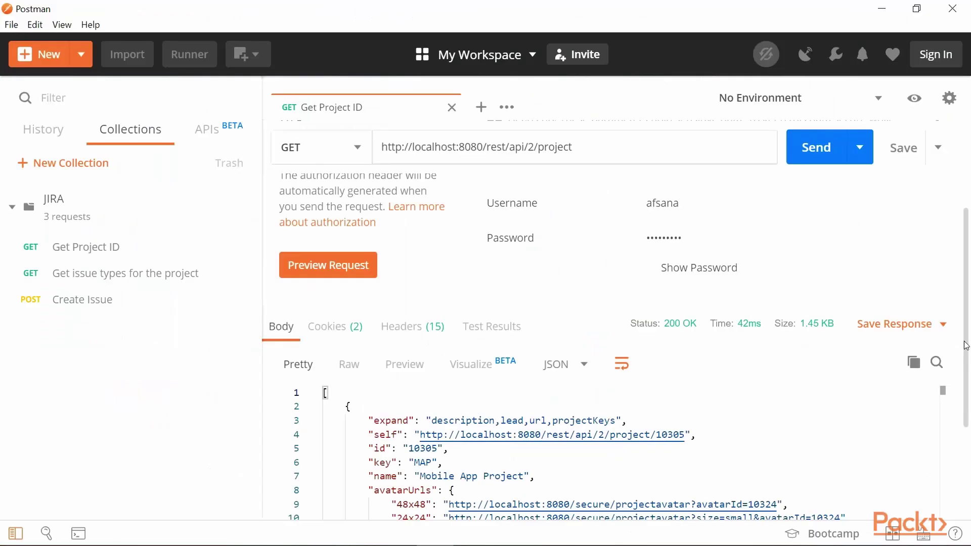
scroll(966, 345, "down", 3)
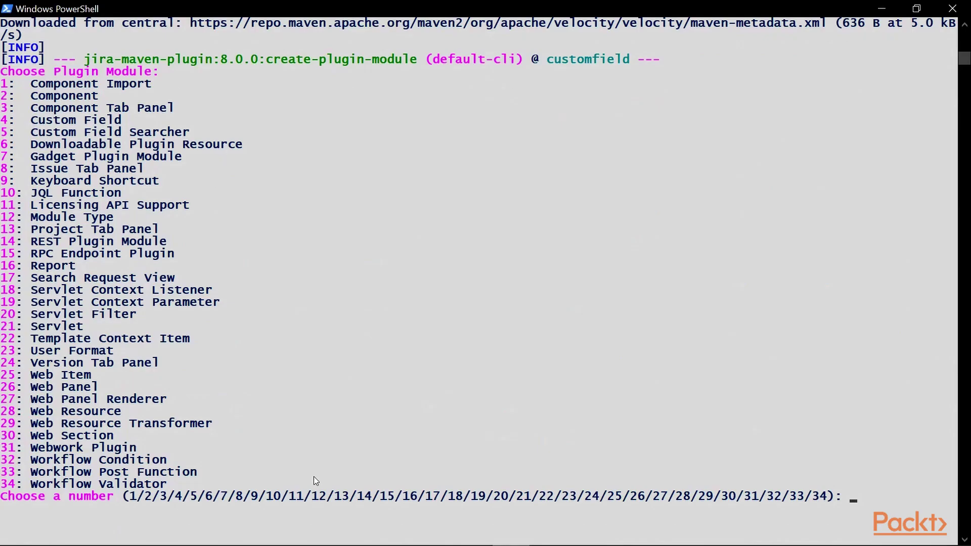
Choose module option 4 (Custom Field) and name its class DemoCustomField.
left_click_drag(29, 124, 122, 123)
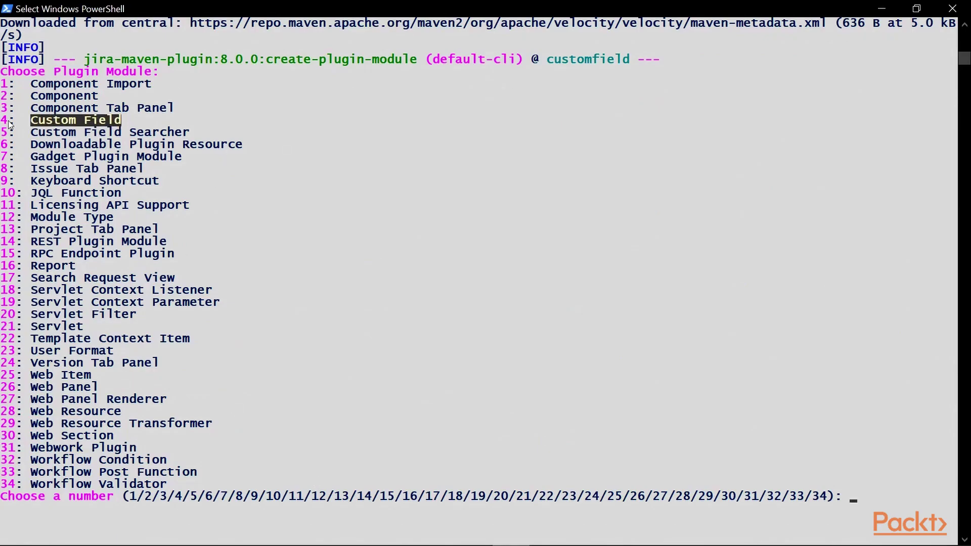
left_click(830, 471)
type("4")
key("Return")
type("DemoCustomField")
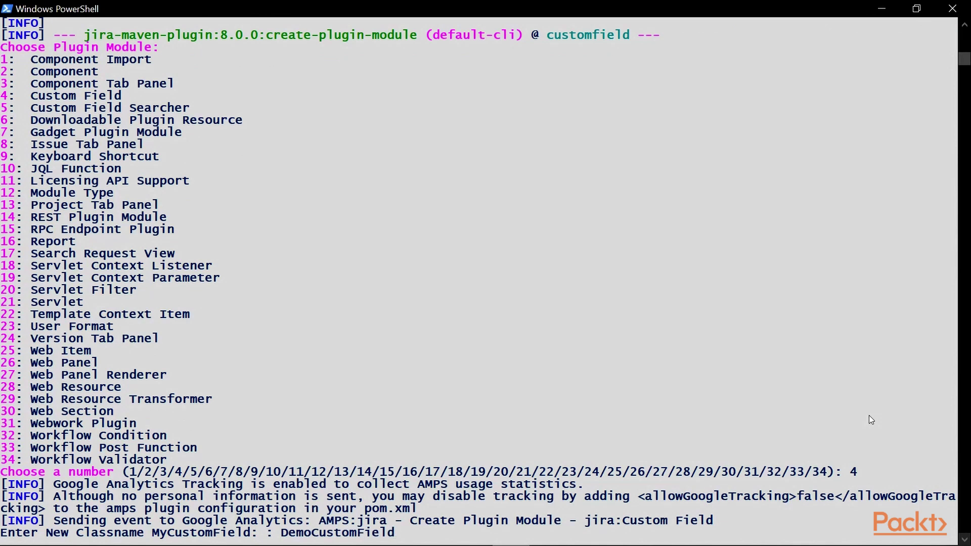
key("Return")
Enter package com.consulseer.demo.jira, then select the date-format meta tags and inspect the Updated label.
type("com.consulseer.demo.jira.customfields: : com.consulseer.demo")
key("Return")
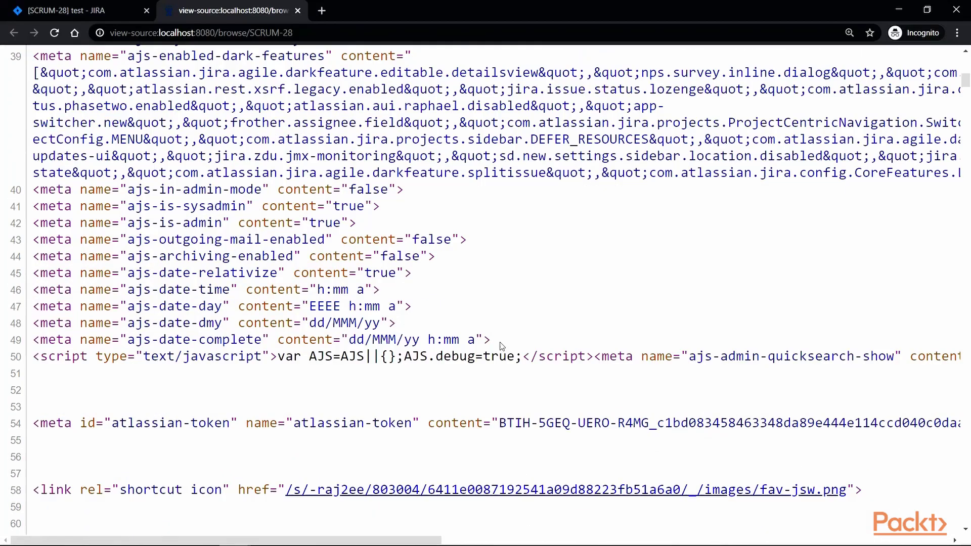
left_click_drag(491, 339, 42, 274)
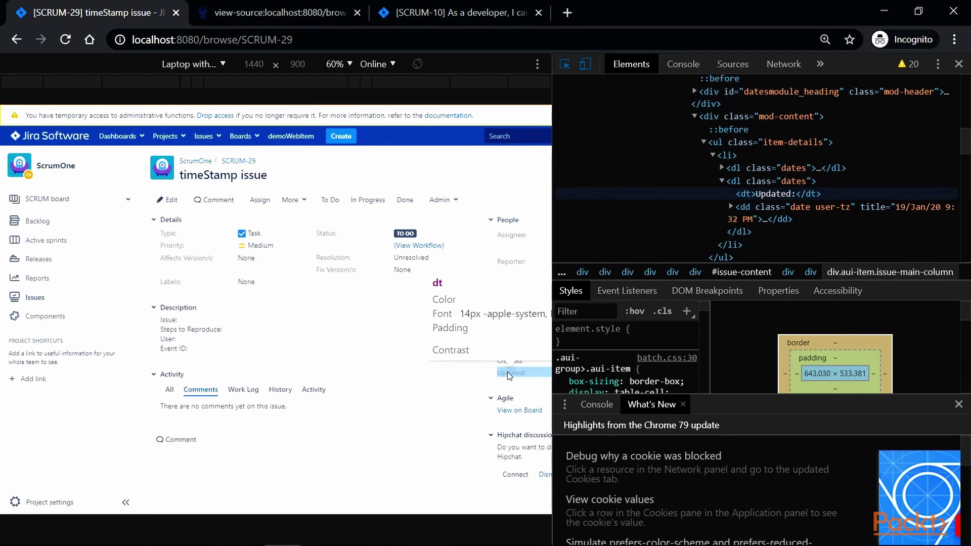
left_click(507, 371)
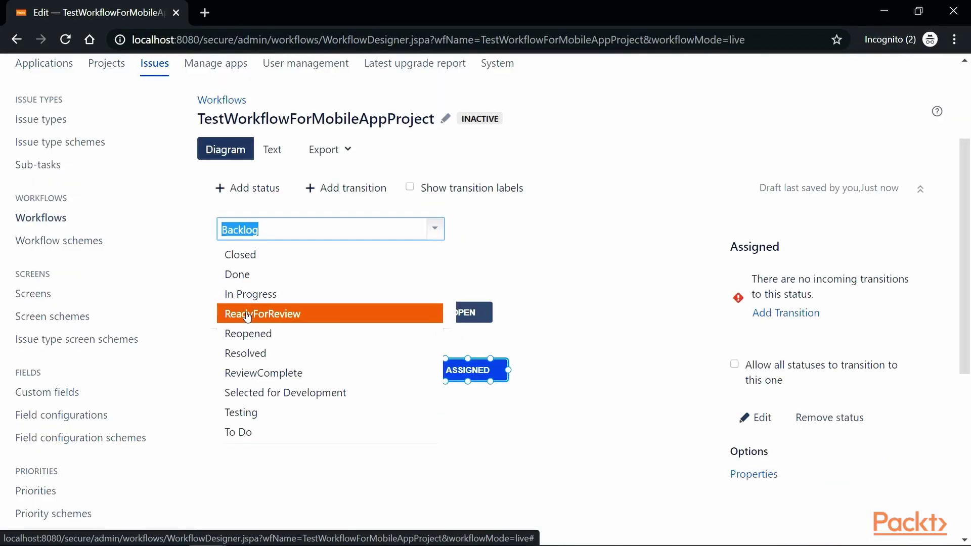
Add the ReadyForReview status and attach a Permission Validator to the transition.
left_click(258, 314)
left_click(387, 306)
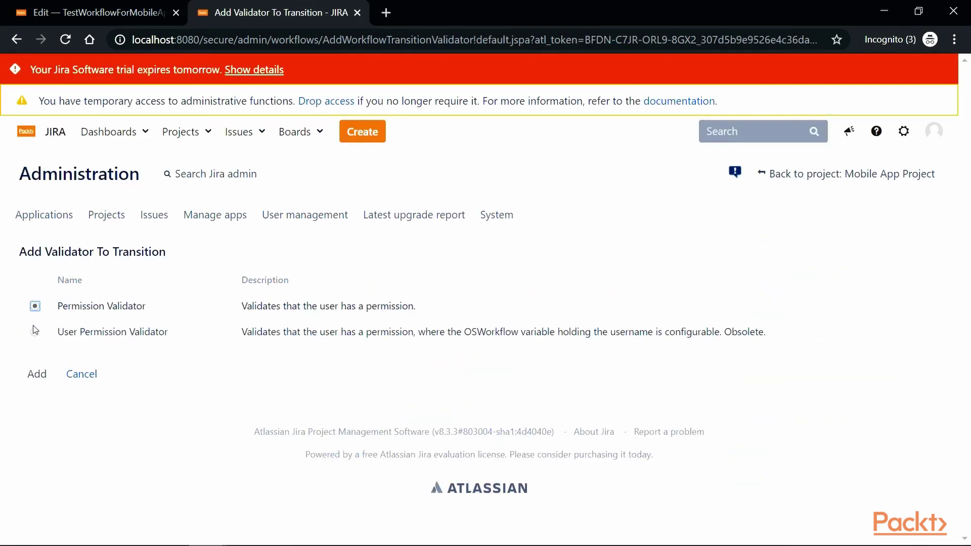
left_click(42, 376)
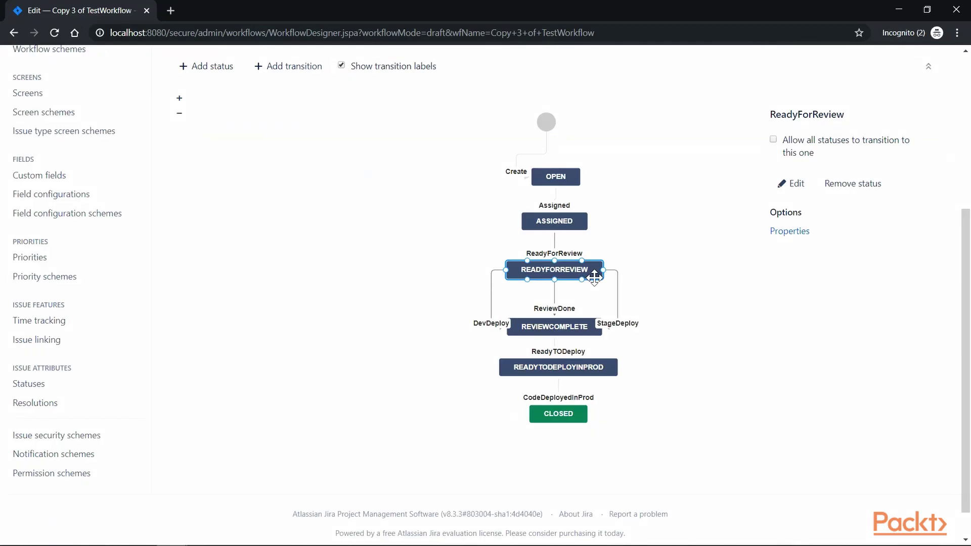
type("roup")
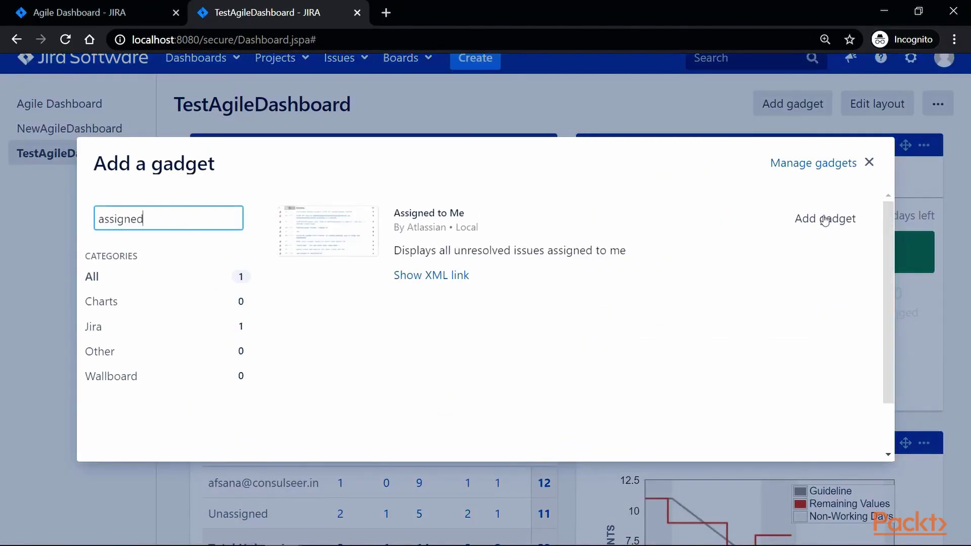
Add and save the Assigned to Me gadget, then check the counts: 6 issues, 0 unassigned.
left_click(824, 218)
scroll(409, 151, "down", 1)
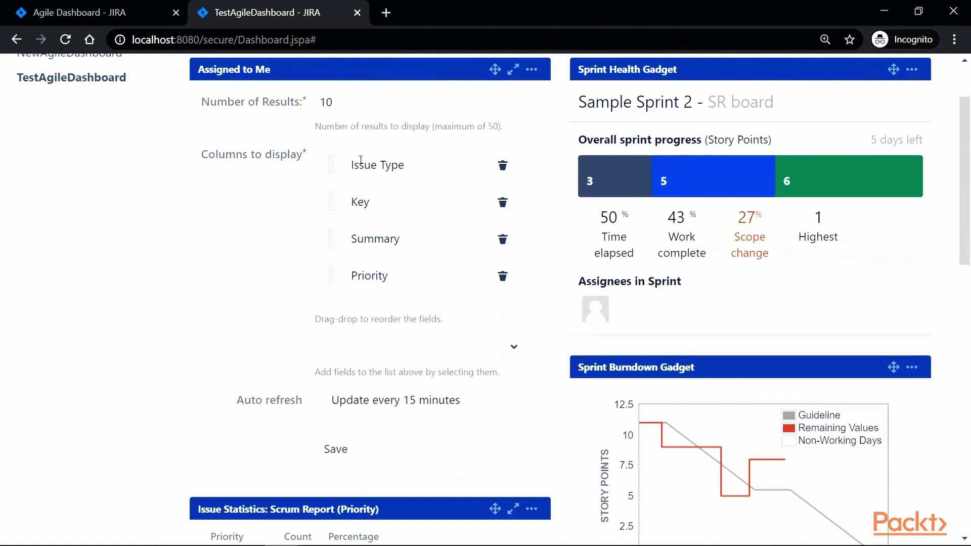
left_click(331, 452)
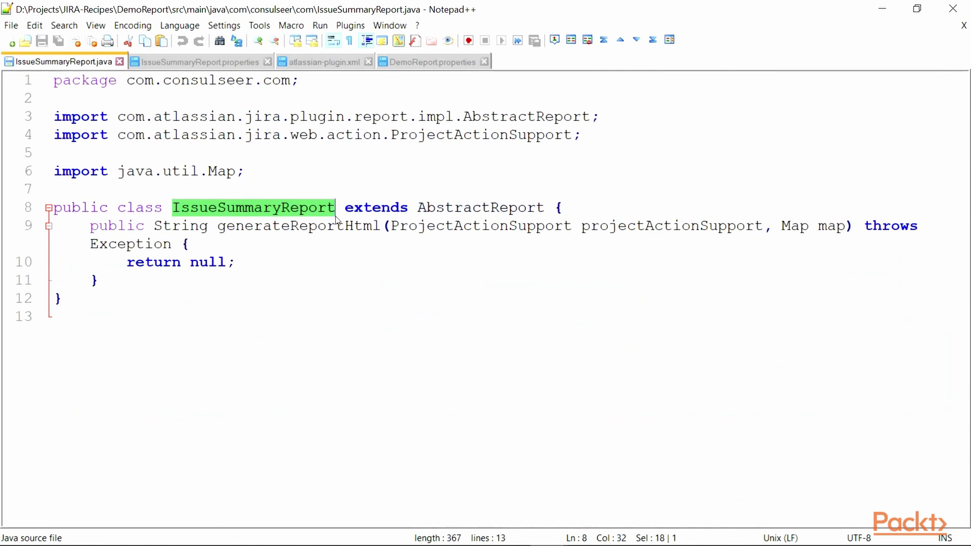
double_click(892, 217)
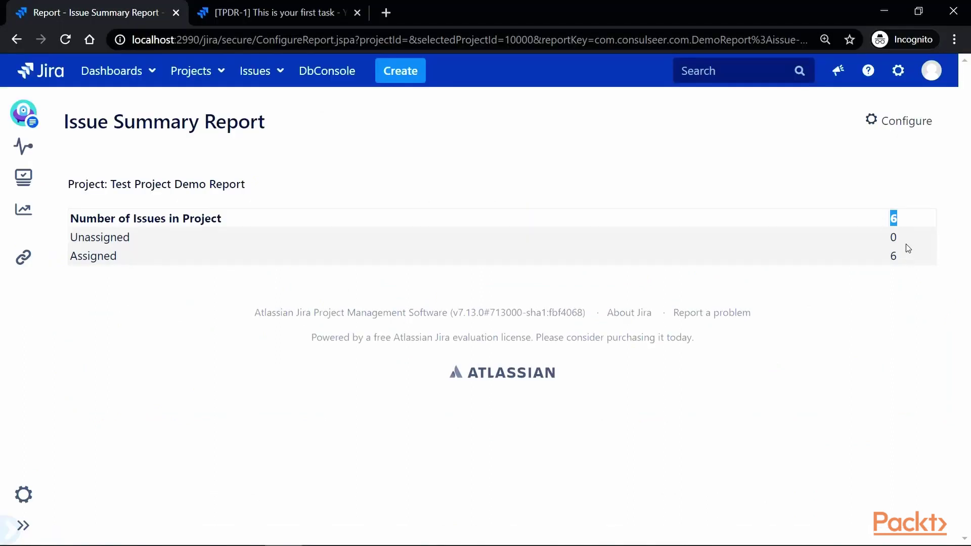
double_click(893, 237)
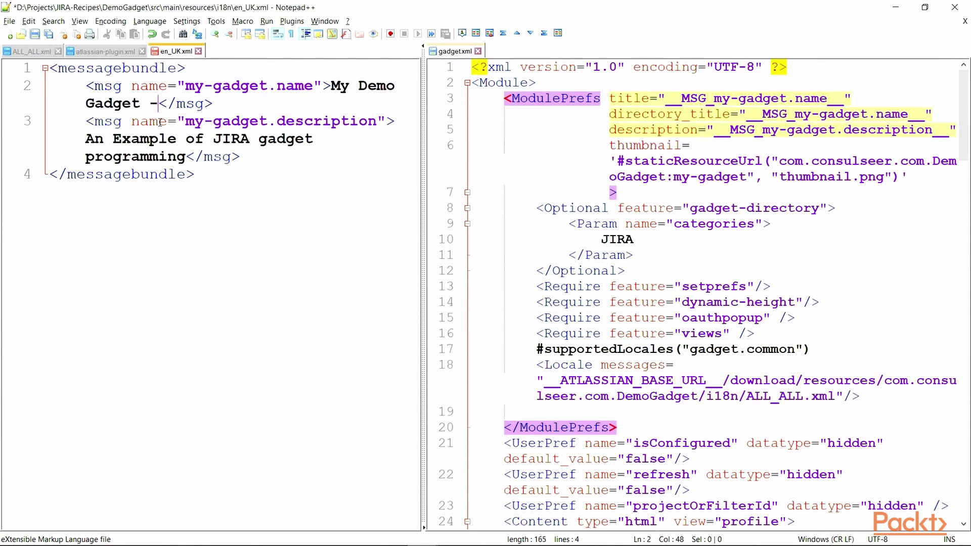
Append '- IN UK' to the gadget description and copy the Locale messages line in gadget.xml.
type("IN UK")
left_click(186, 157)
type("- IN")
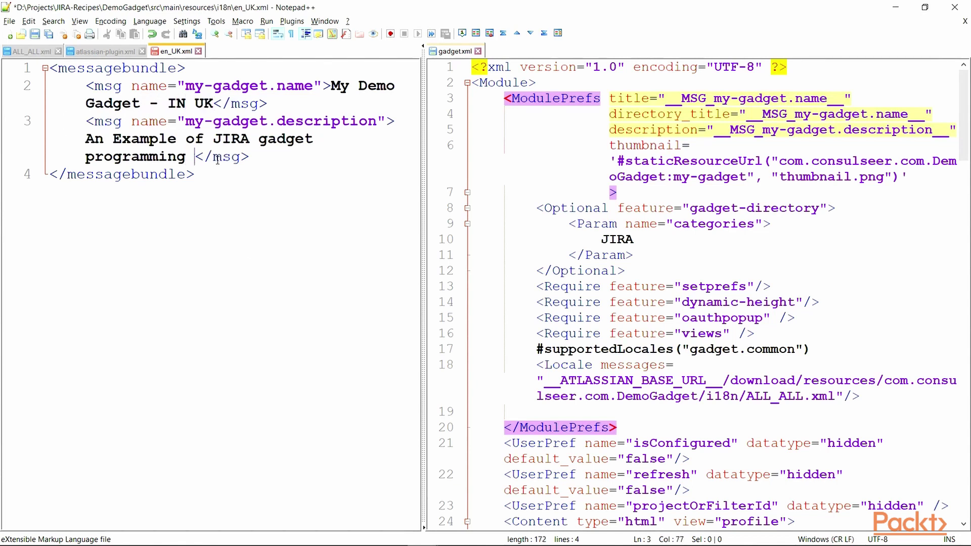
type(" UK")
key("Escape")
left_click_drag(859, 396, 502, 364)
key("ctrl+c")
scroll(657, 303, "down", 3)
Paste a duplicate Locale line, then set the default language to English (UK) and save.
key("ctrl+v")
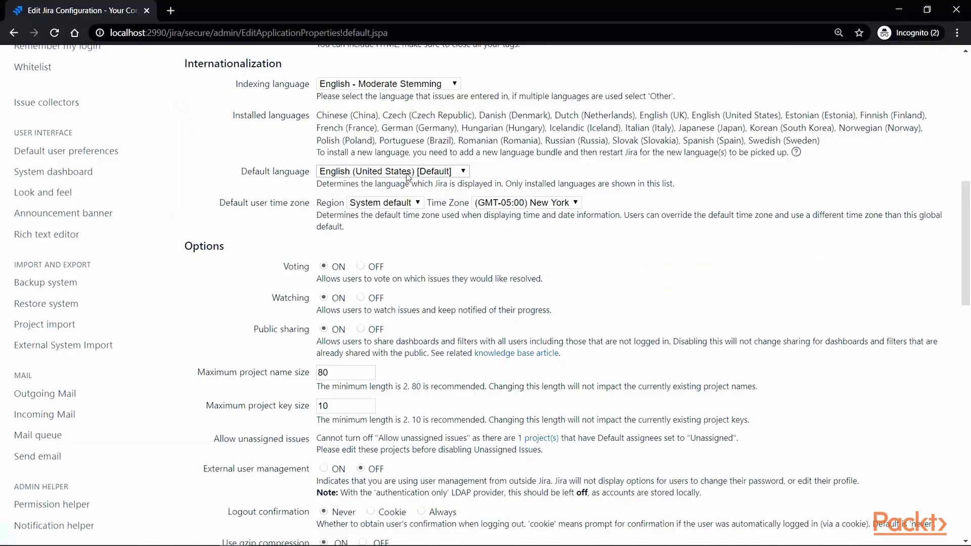
left_click(407, 172)
left_click(344, 239)
scroll(343, 354, "down", 15)
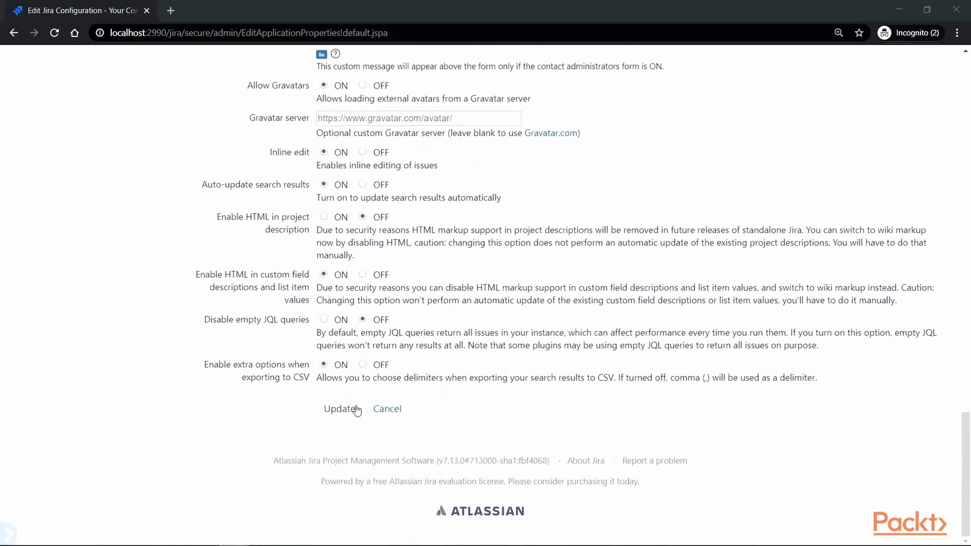
left_click(338, 410)
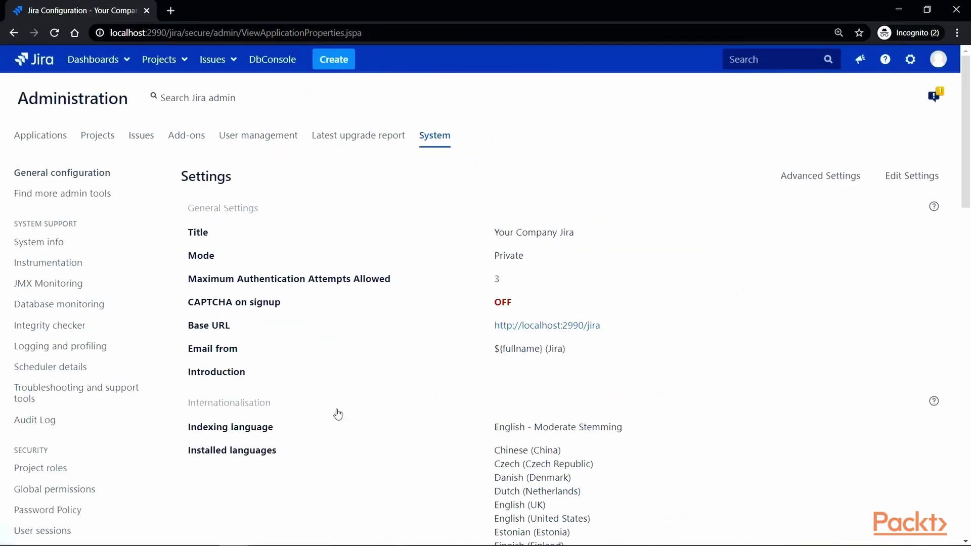